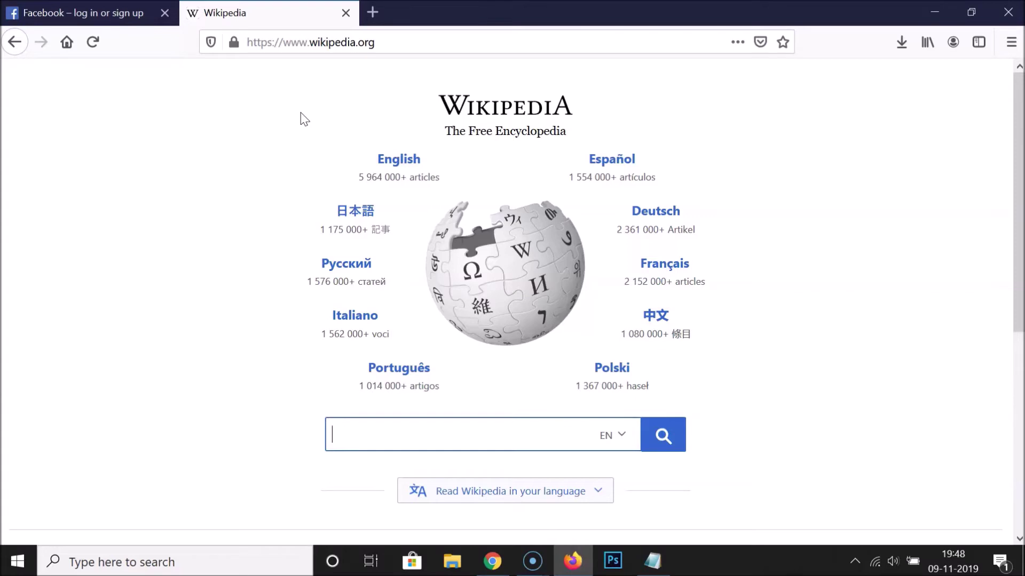
Open Firefox Options on the Privacy & Security panel and scroll down to the History section.
click(453, 80)
click(336, 125)
click(1012, 47)
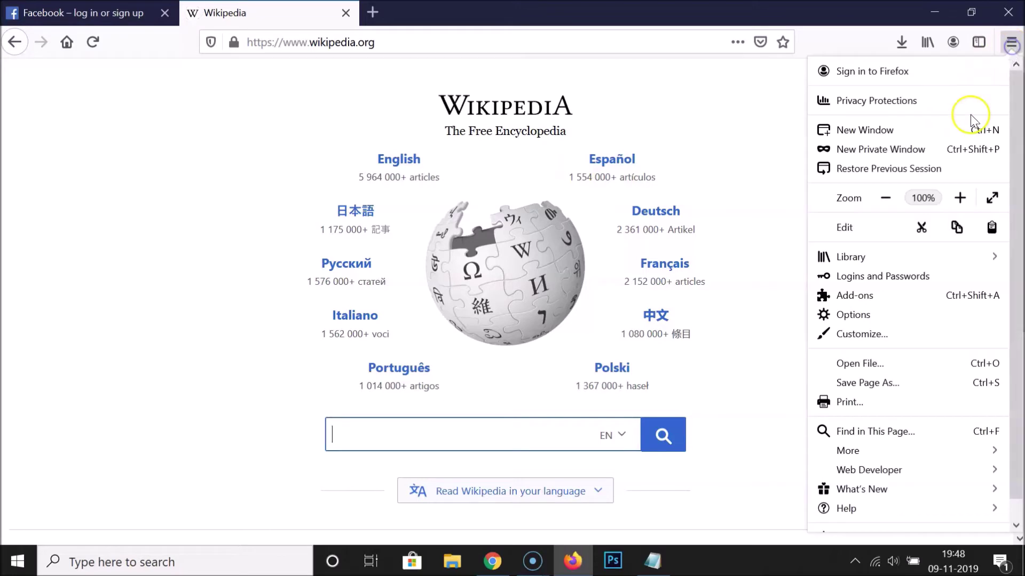
click(854, 315)
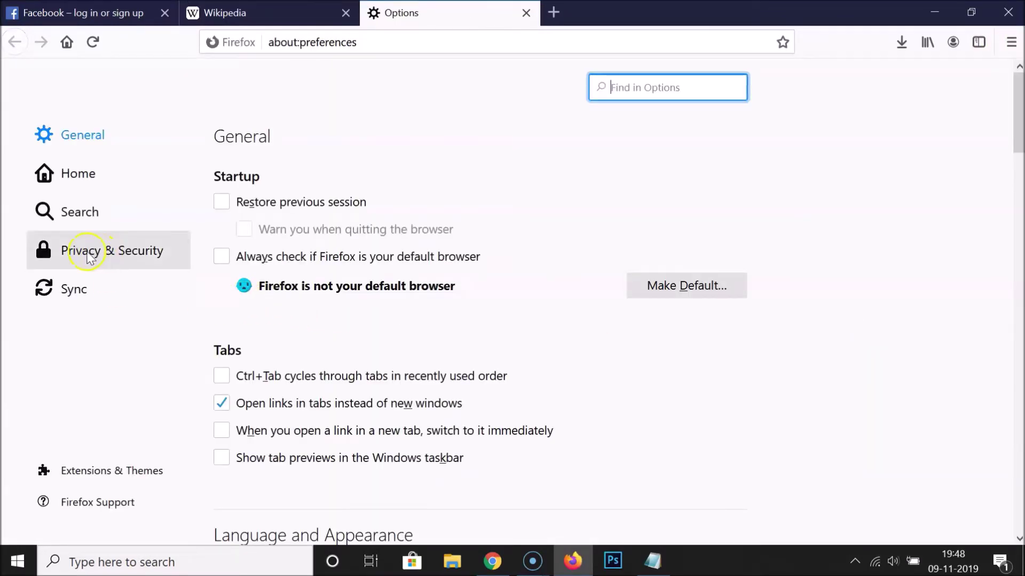
click(95, 257)
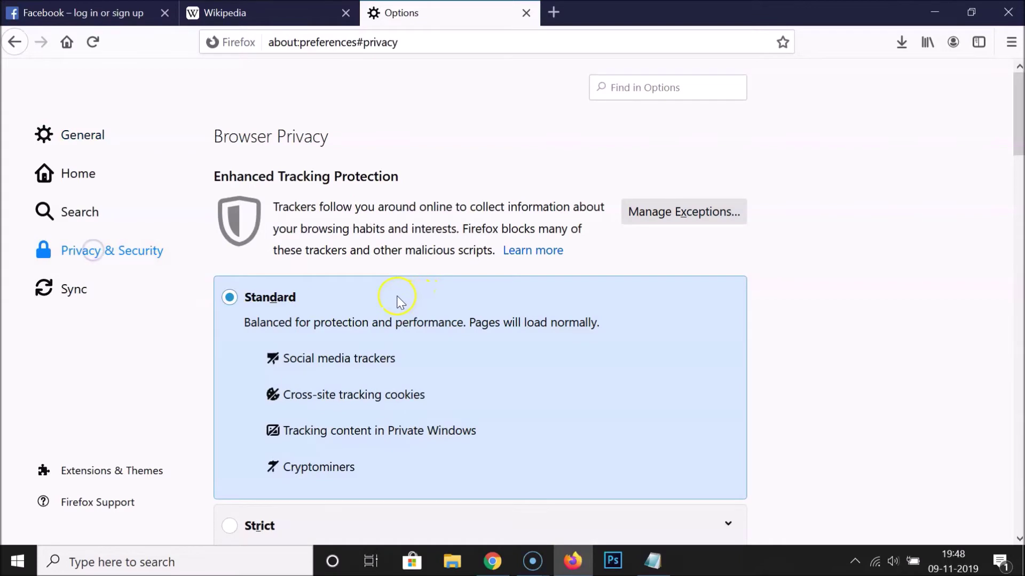
scroll(462, 300, down, 3)
scroll(462, 300, down, 8)
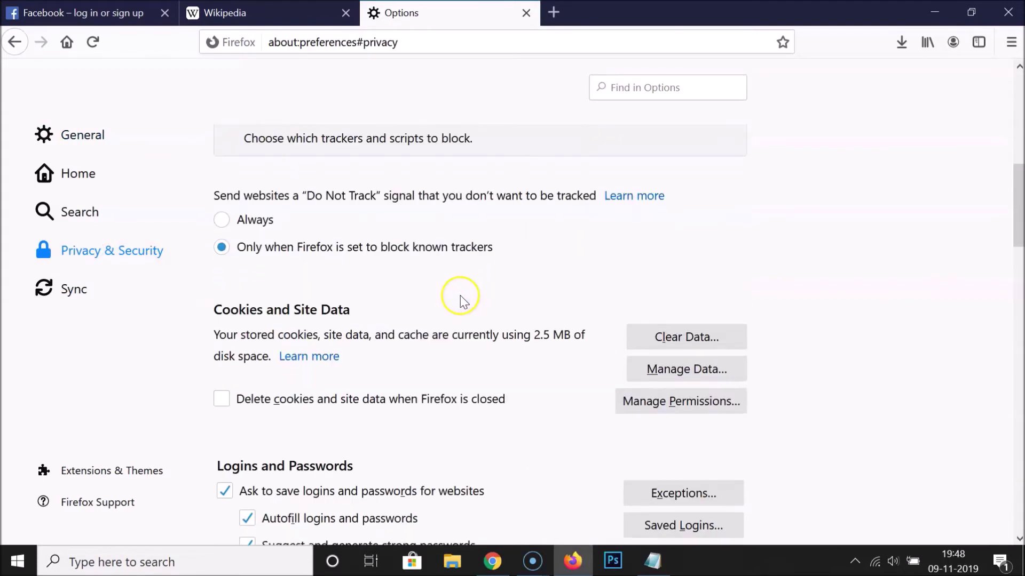
scroll(432, 320, down, 2)
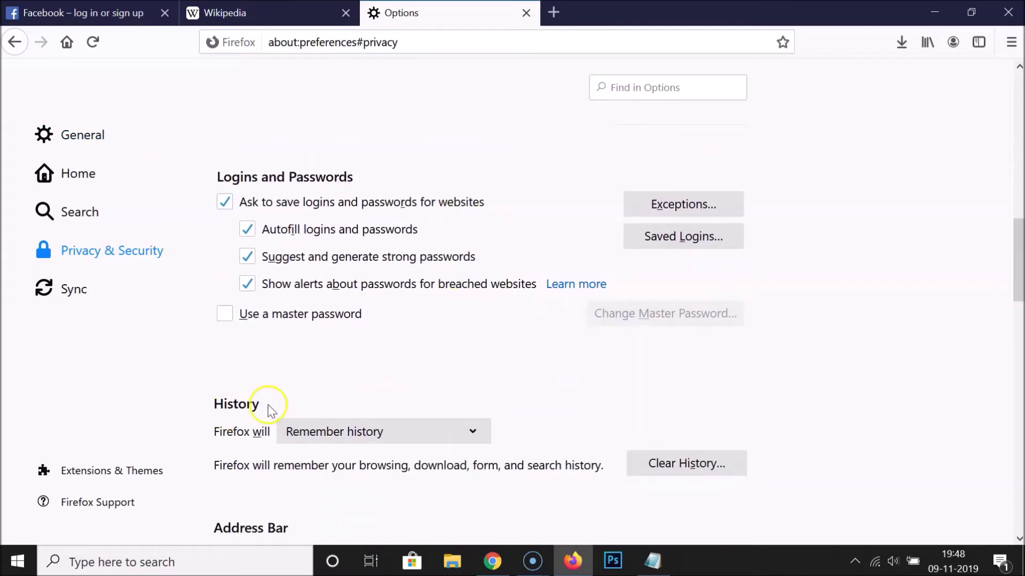
scroll(374, 320, down, 4)
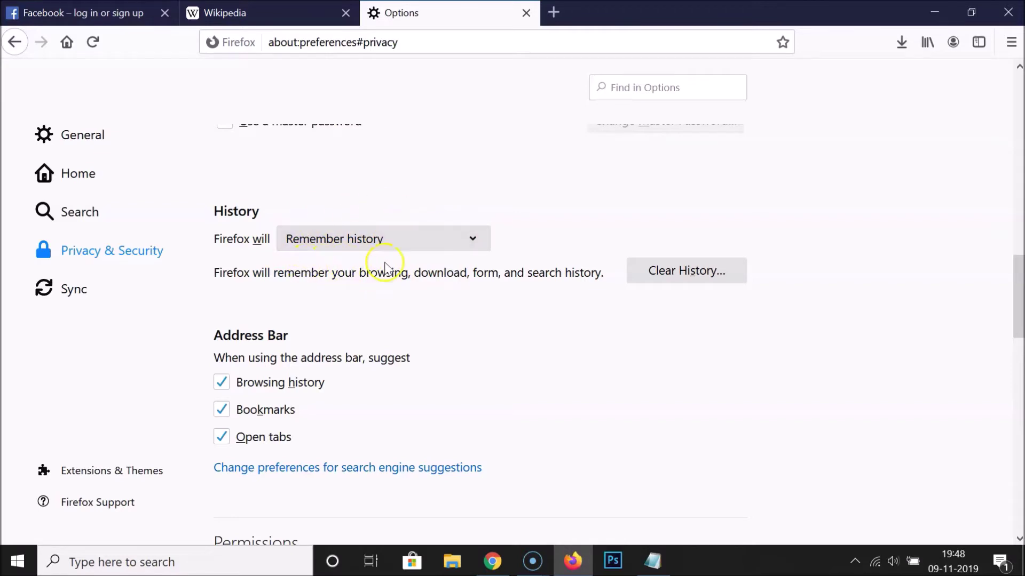
click(472, 246)
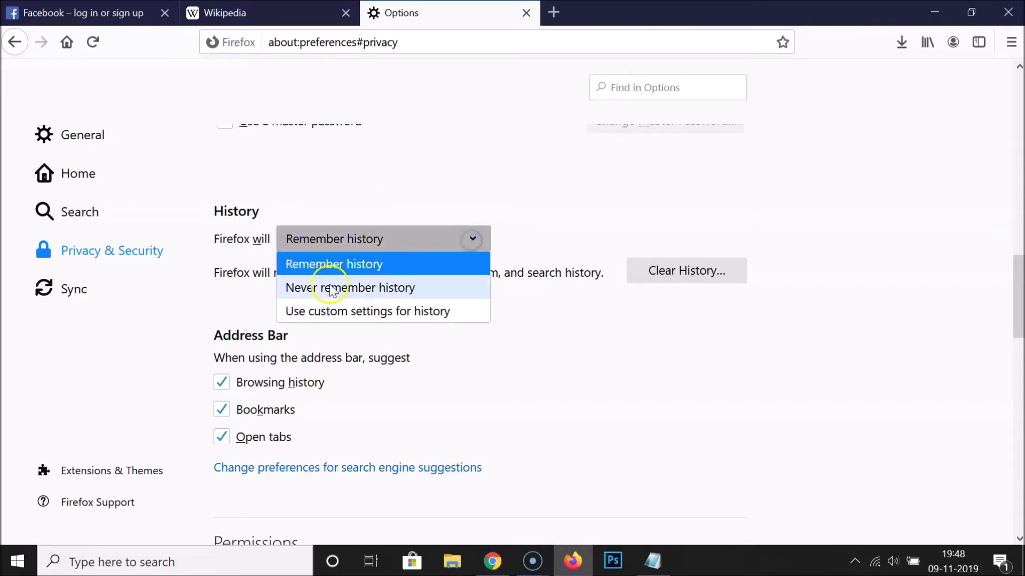
click(357, 289)
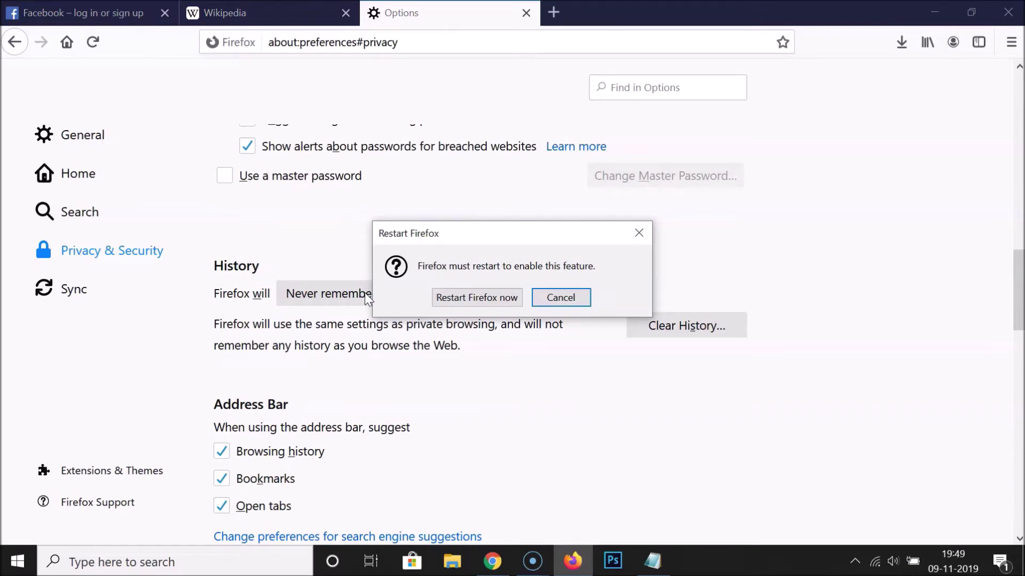
click(574, 298)
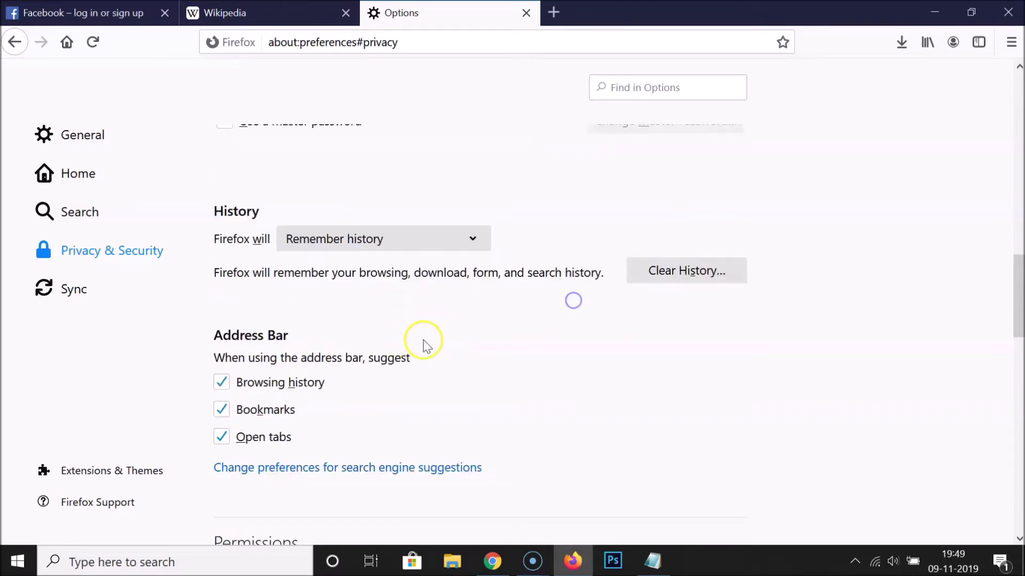
click(356, 238)
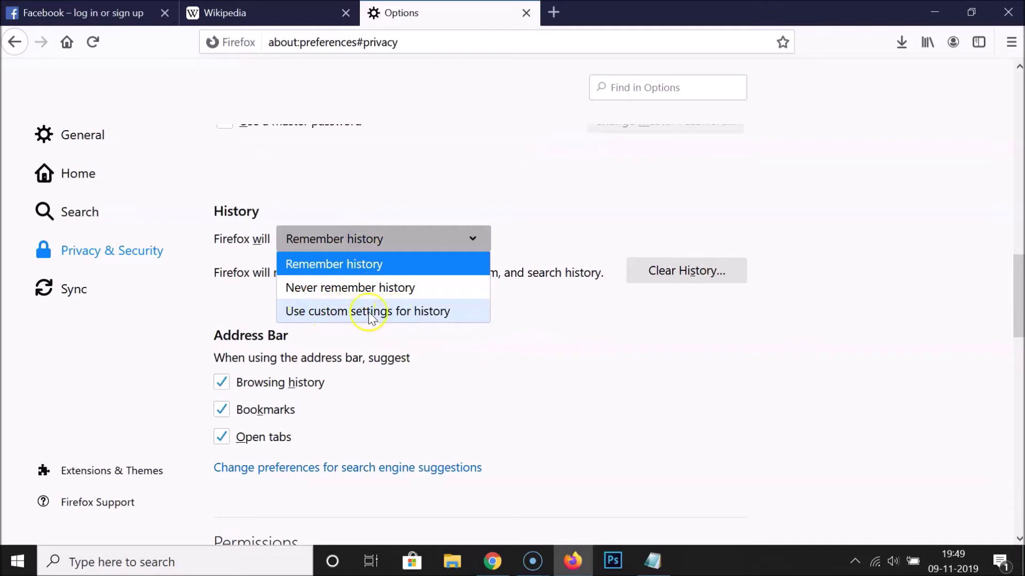
click(401, 315)
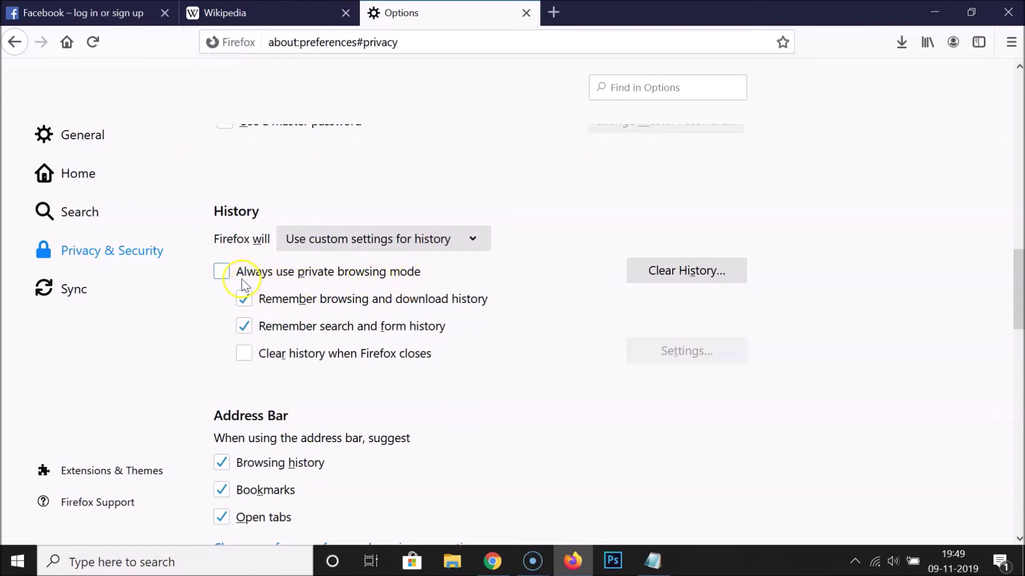
click(222, 272)
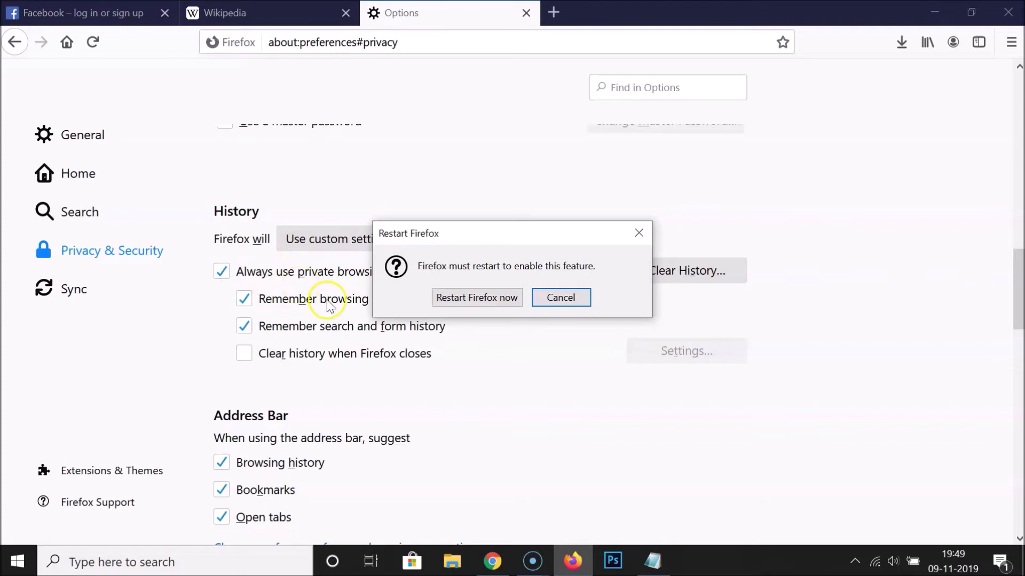
click(639, 233)
click(402, 241)
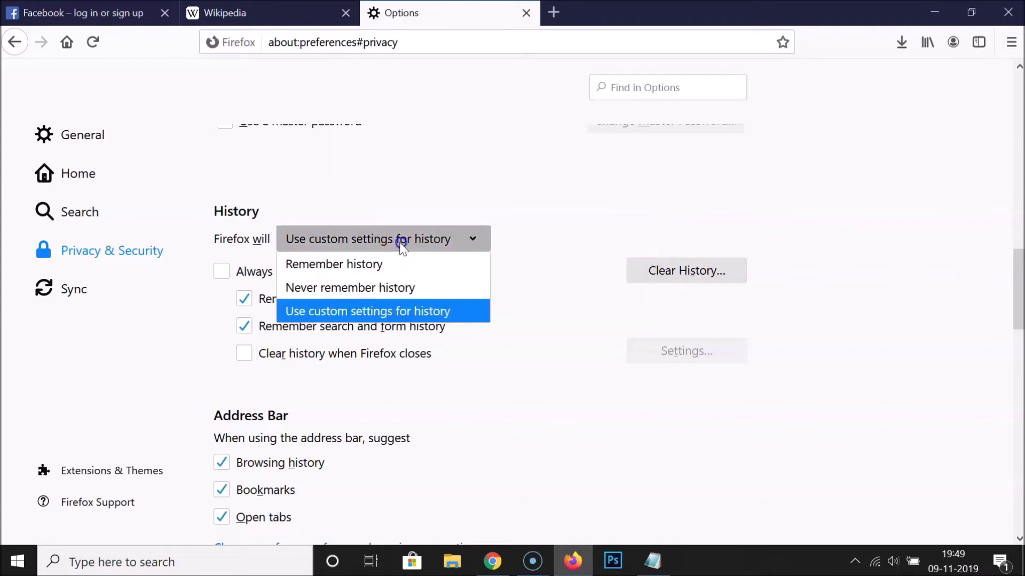
click(357, 266)
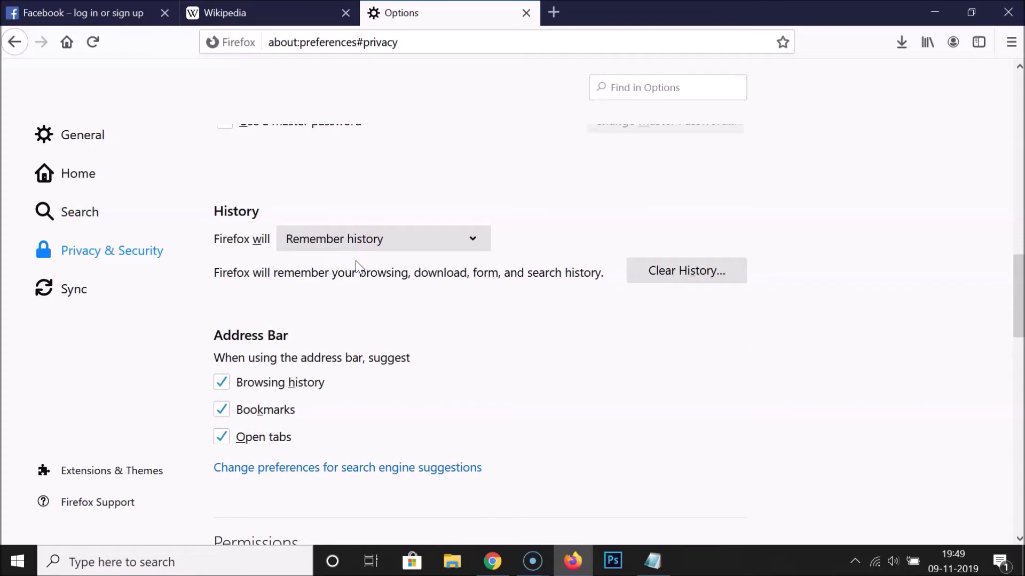
Close the Options tab and return to the Wikipedia tab.
click(527, 14)
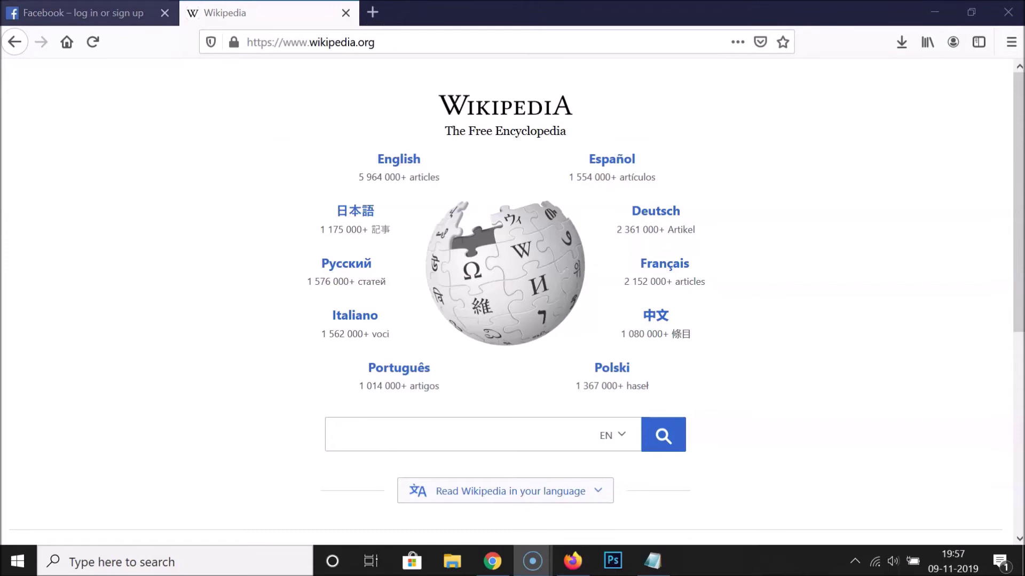
click(82, 13)
click(224, 13)
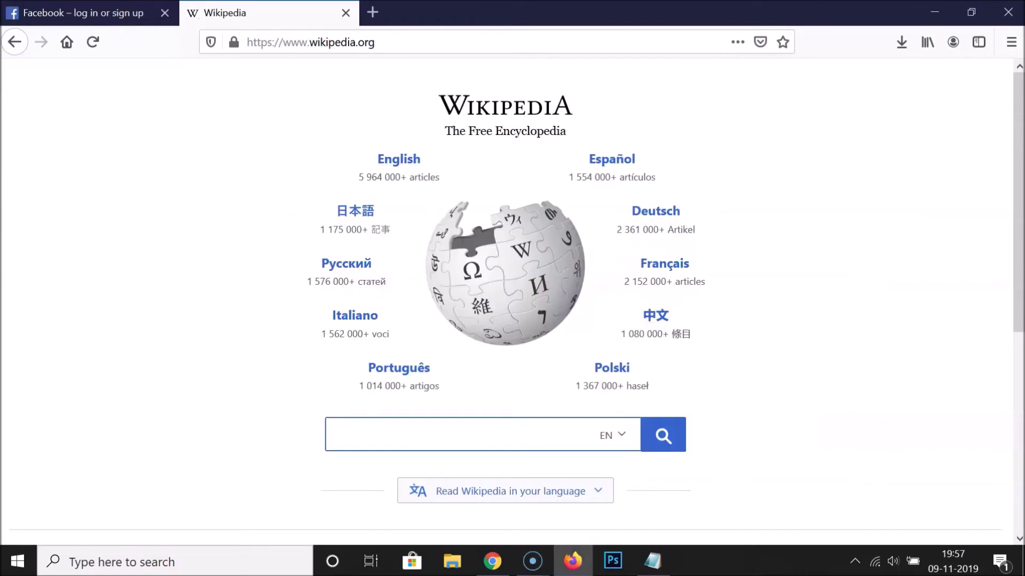
Open a new tab and enter about:profiles in its address bar.
click(374, 12)
key(ctrl+shift+Tab)
key(ctrl+shift+Tab)
key(ctrl+shift+Tab)
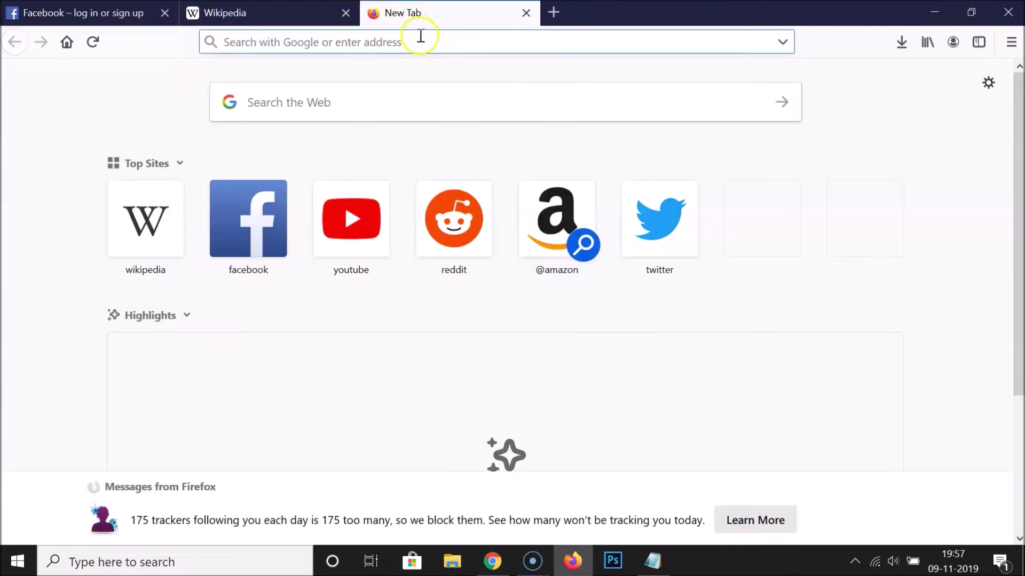
click(395, 42)
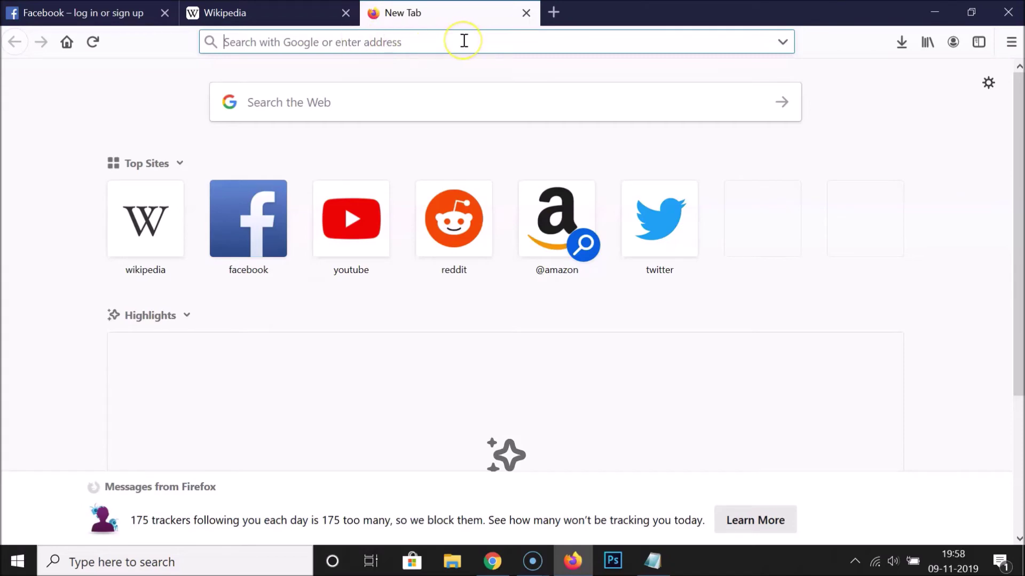
text(about)
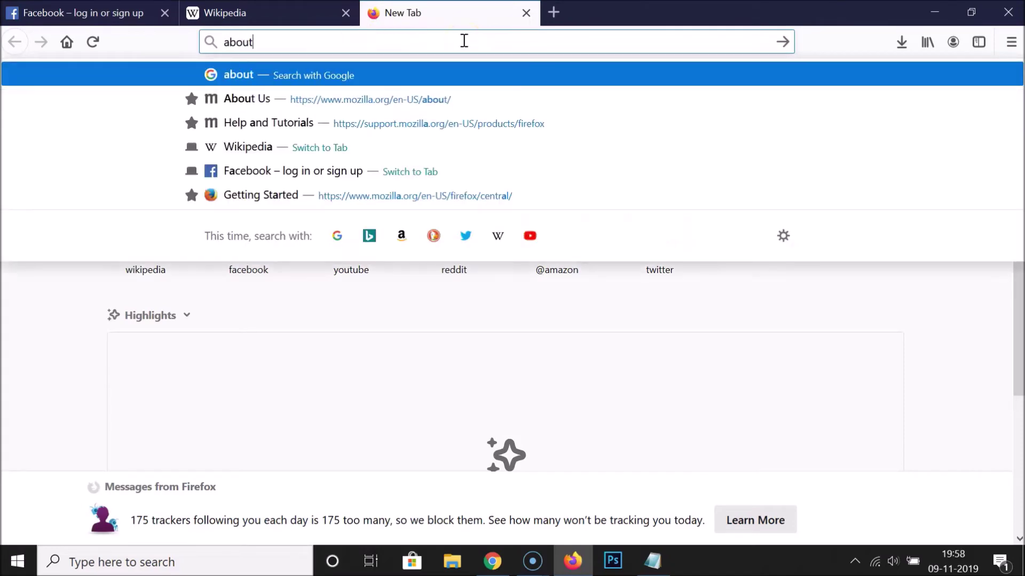
text(:profiles)
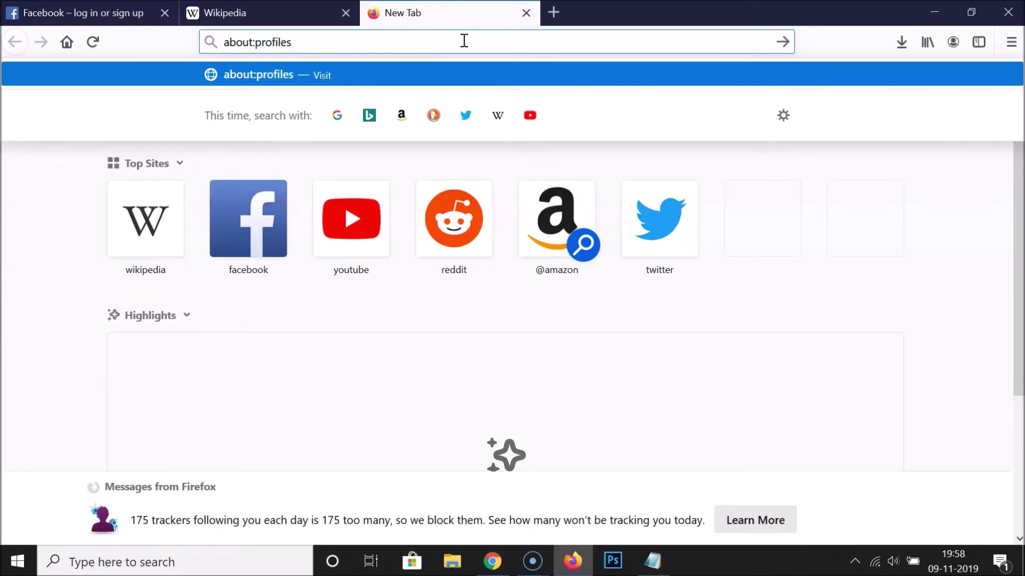
Load About Profiles, restart Firefox normally, check the restored tabs, then close About Profiles.
key(Return)
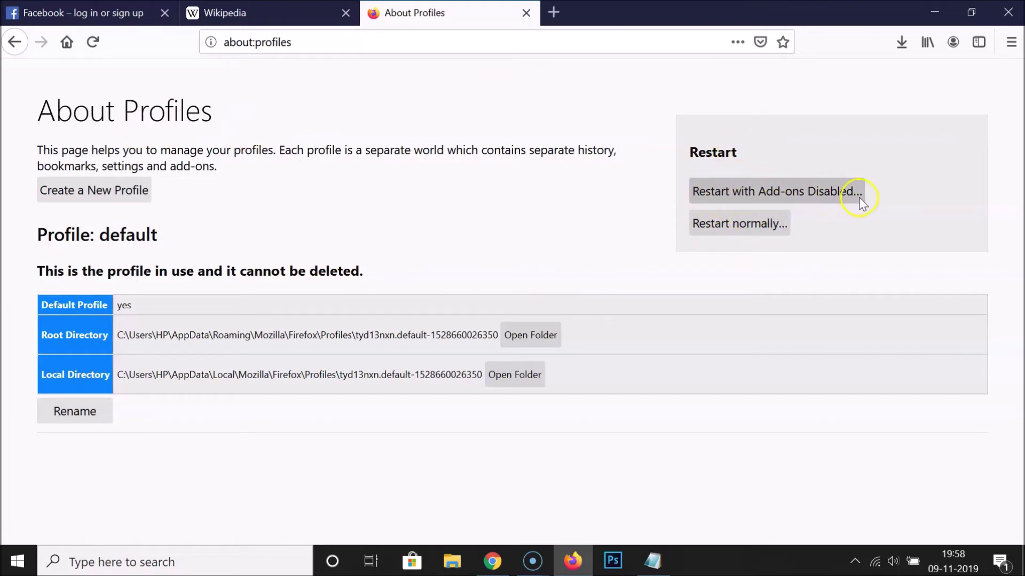
click(747, 227)
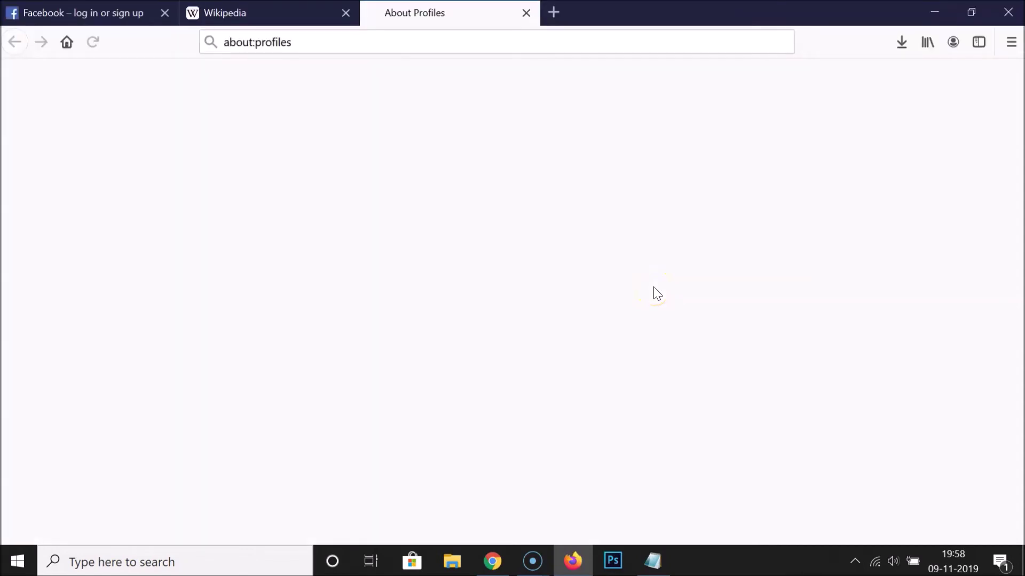
key(ctrl+Tab)
key(ctrl+Tab)
key(ctrl+Tab)
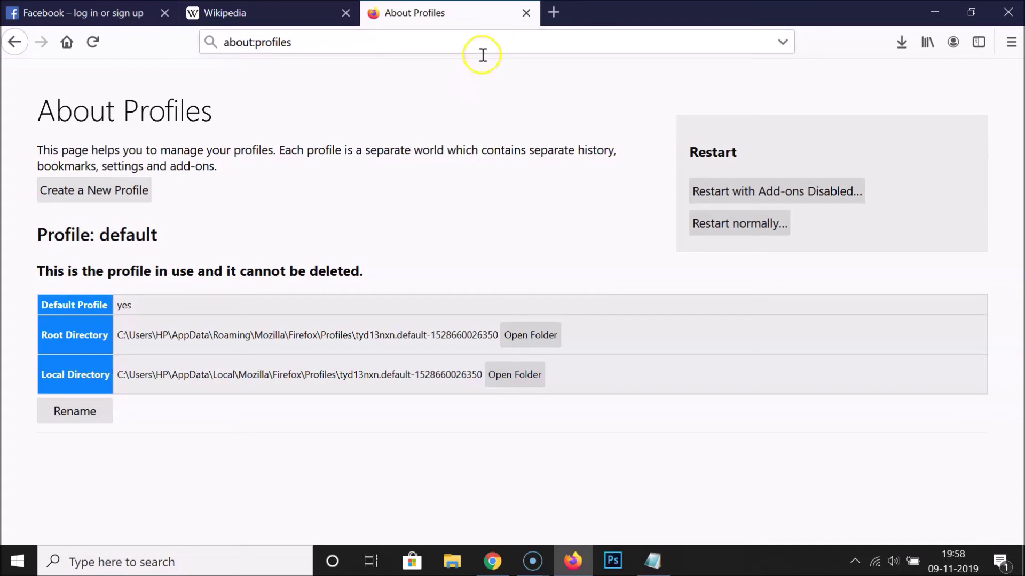
click(526, 13)
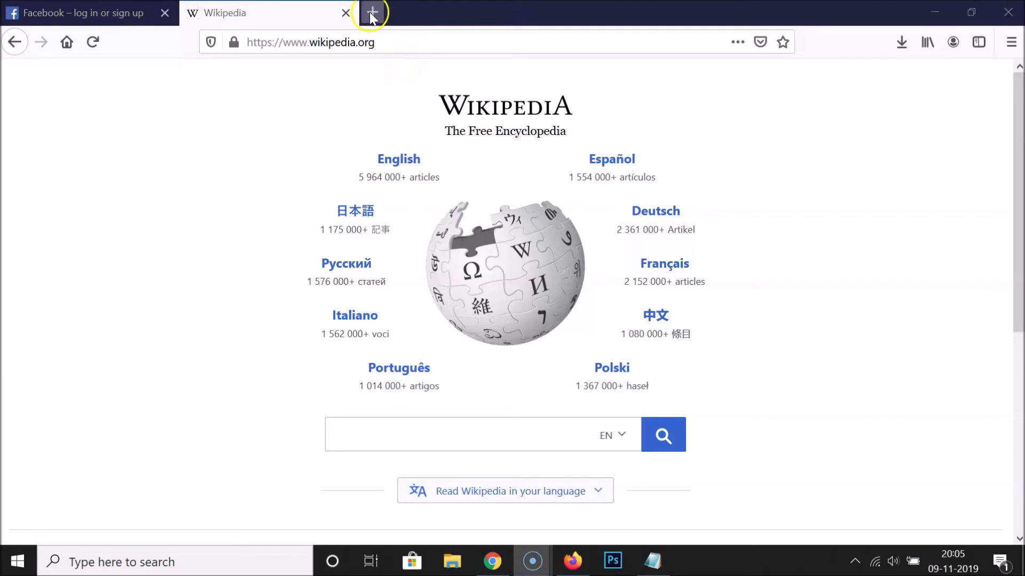
Open a new tab and load about:restartrequired.
click(373, 13)
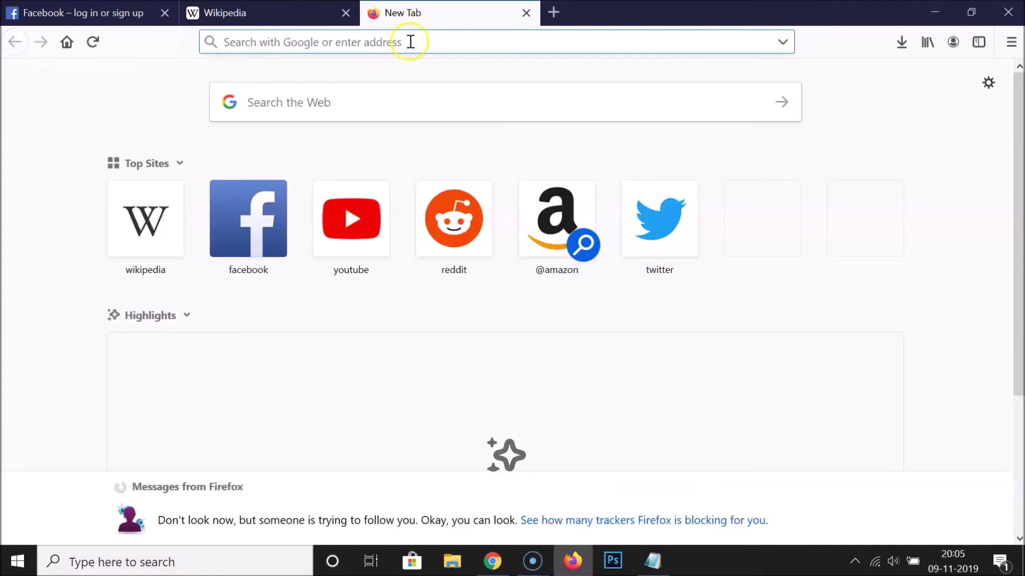
click(413, 42)
text(about:)
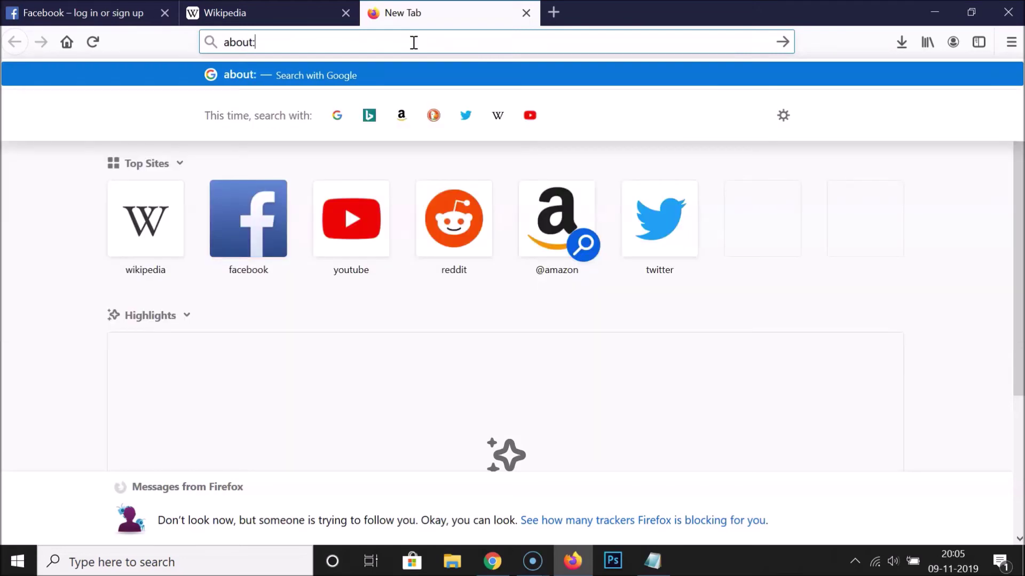
text(restartrequired)
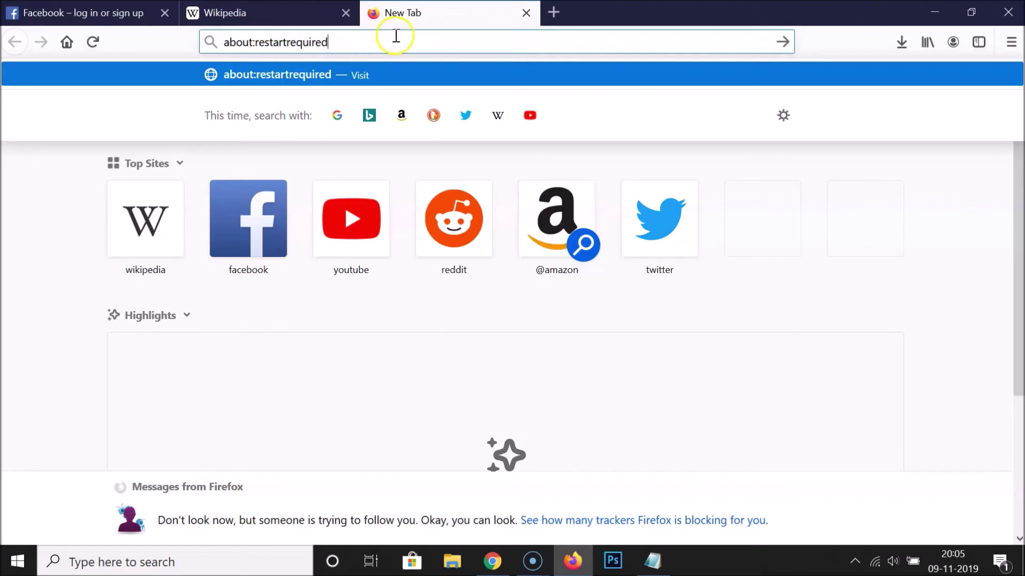
key(Return)
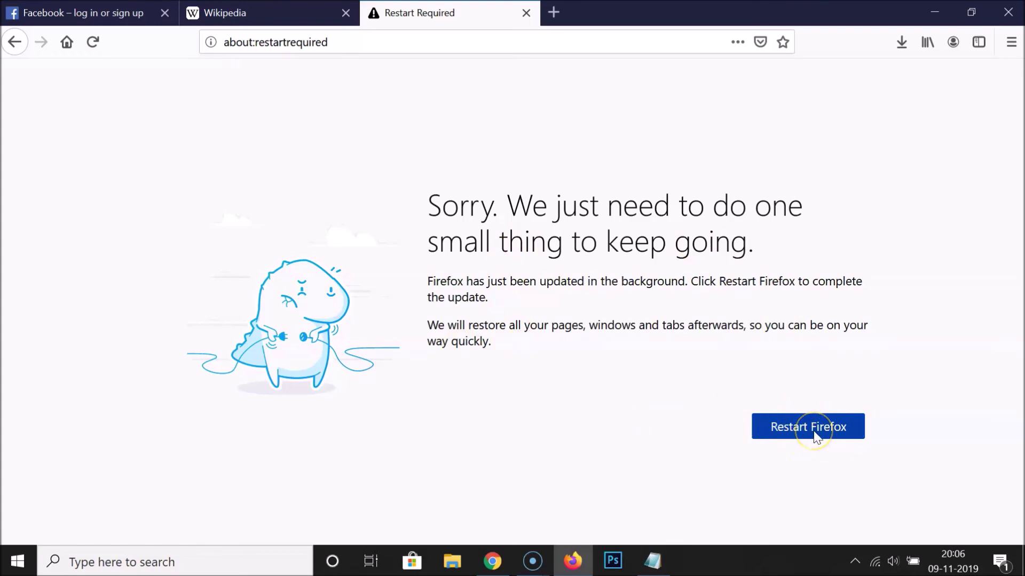
Restart Firefox from the Restart Required page, close that tab, and bring Notepad forward.
click(799, 426)
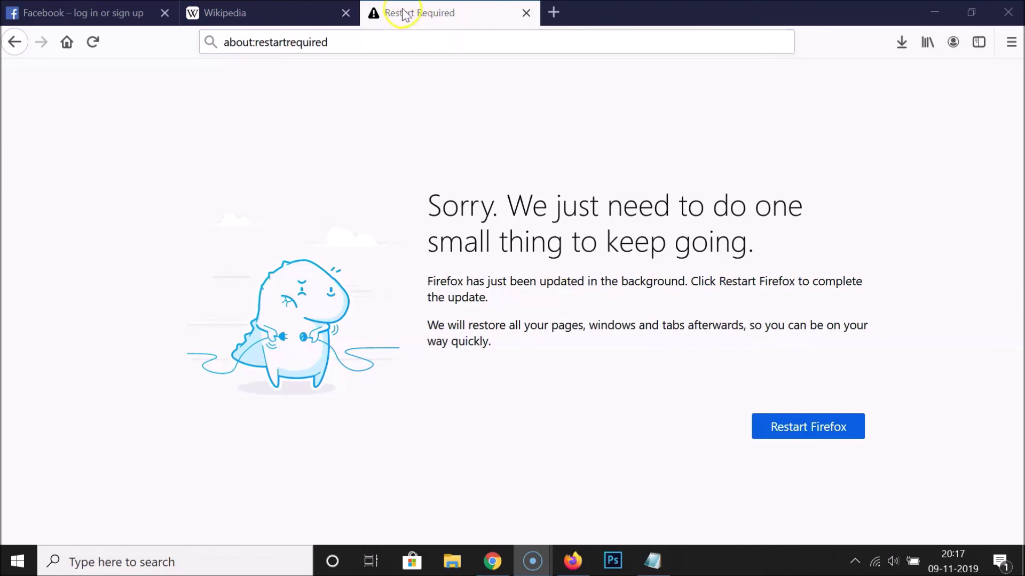
click(526, 13)
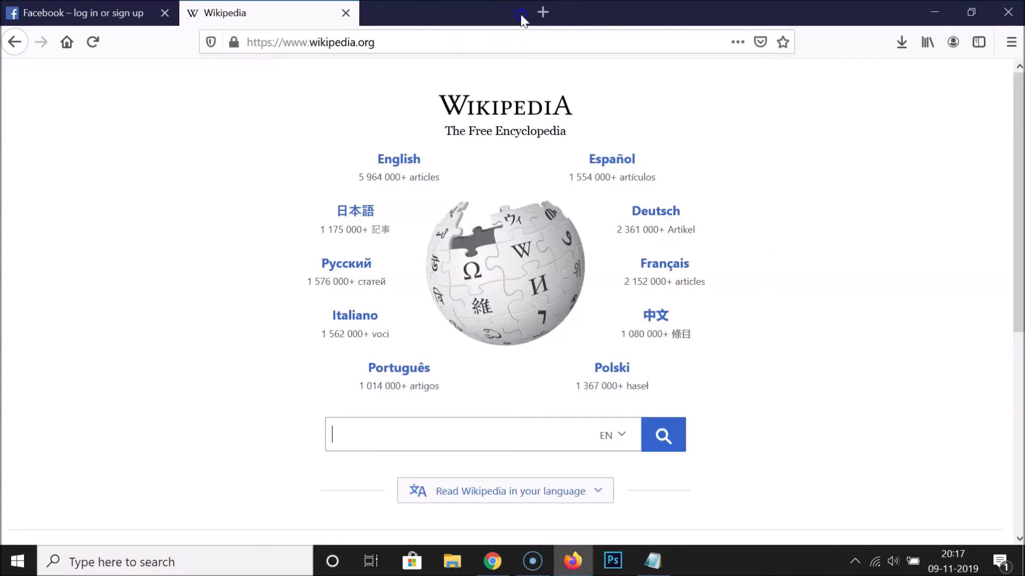
click(655, 563)
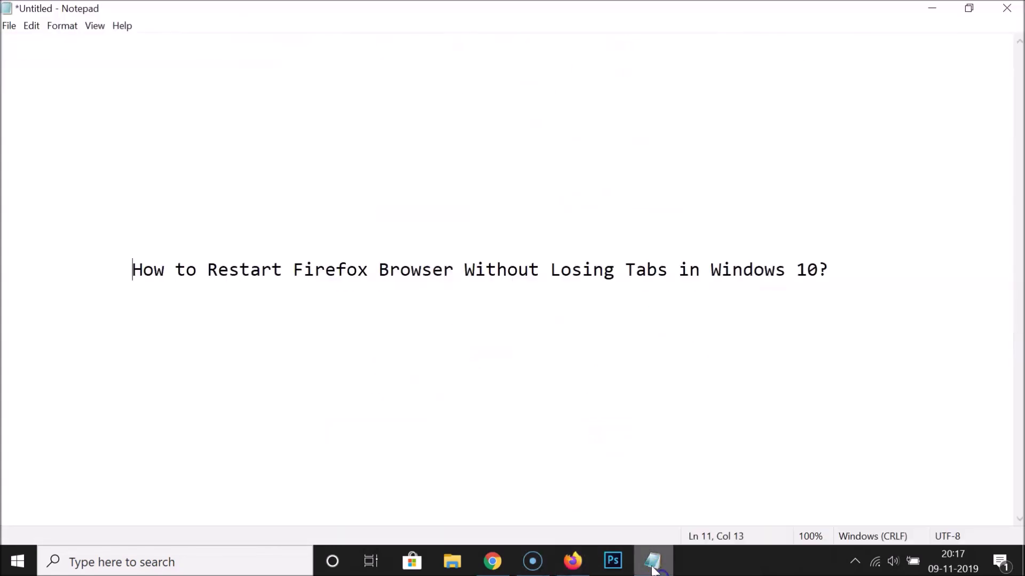